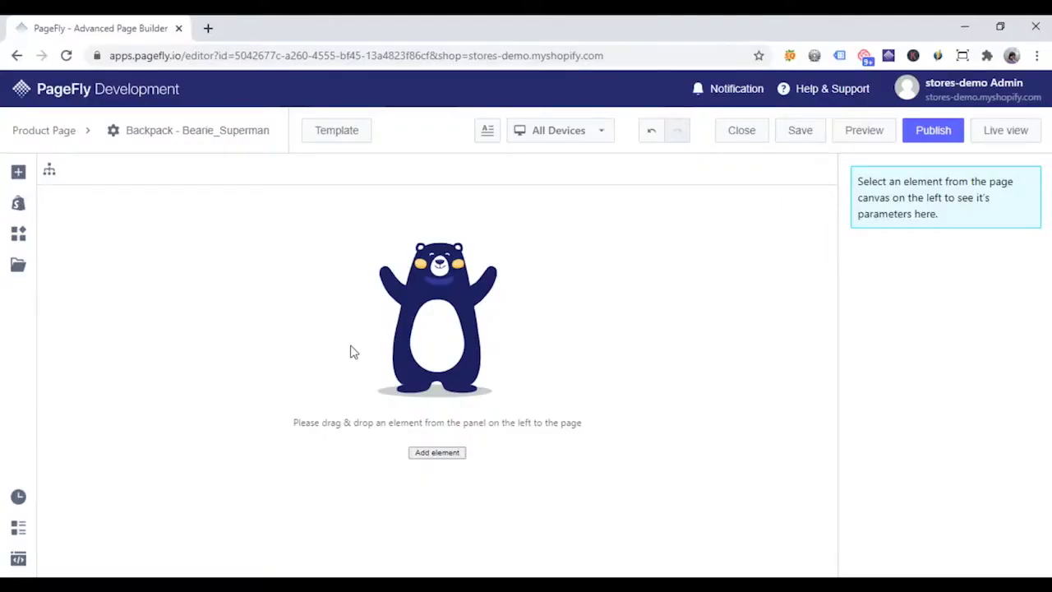
# Browse the list of third-party app elements.
pyautogui.click(25, 237)
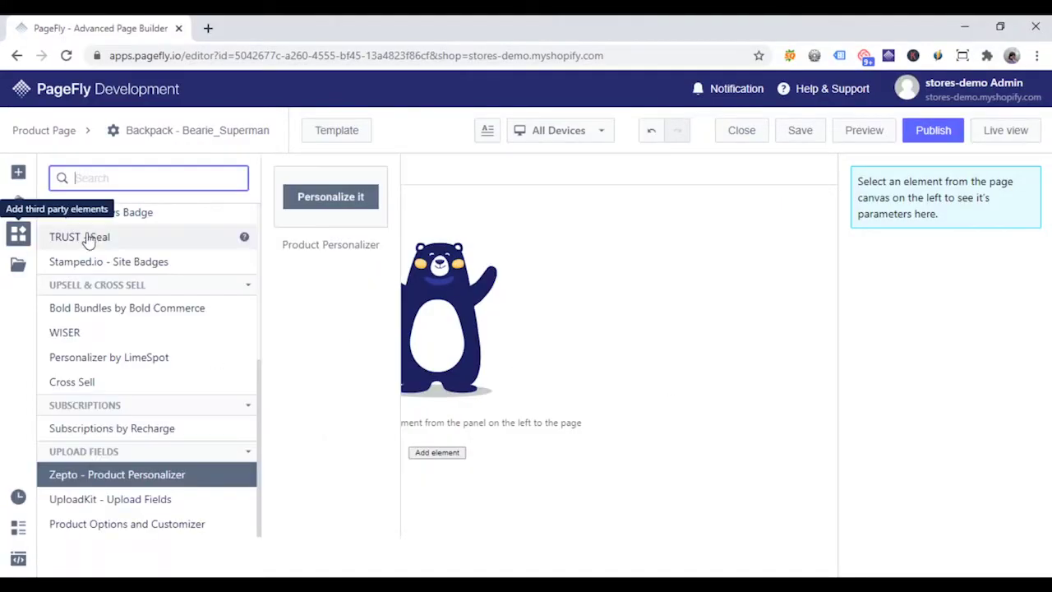
pyautogui.scroll(2, 159, 308)
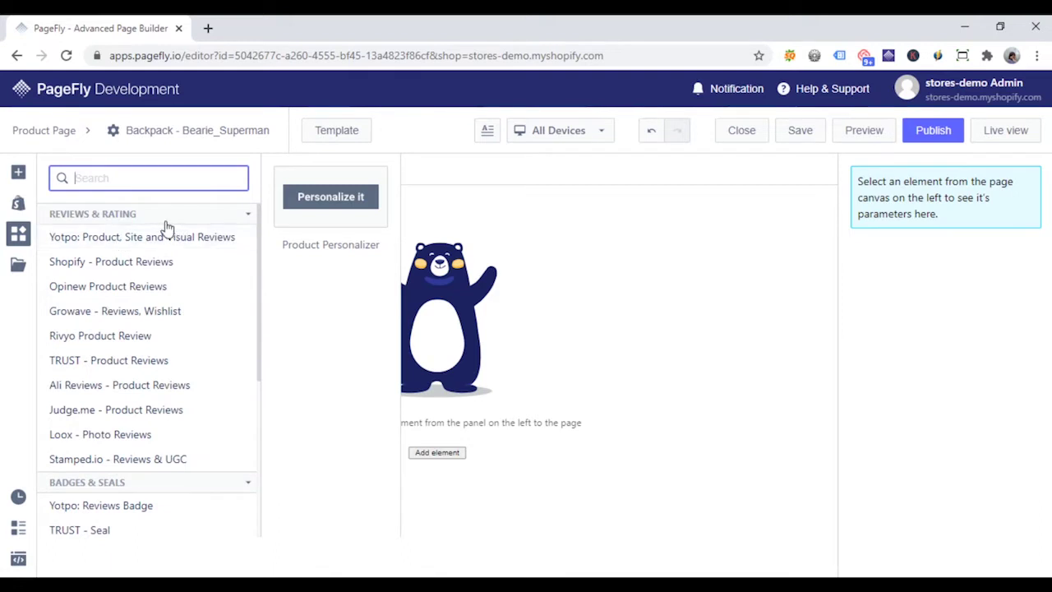
pyautogui.scroll(-1, 152, 416)
pyautogui.scroll(-2, 152, 418)
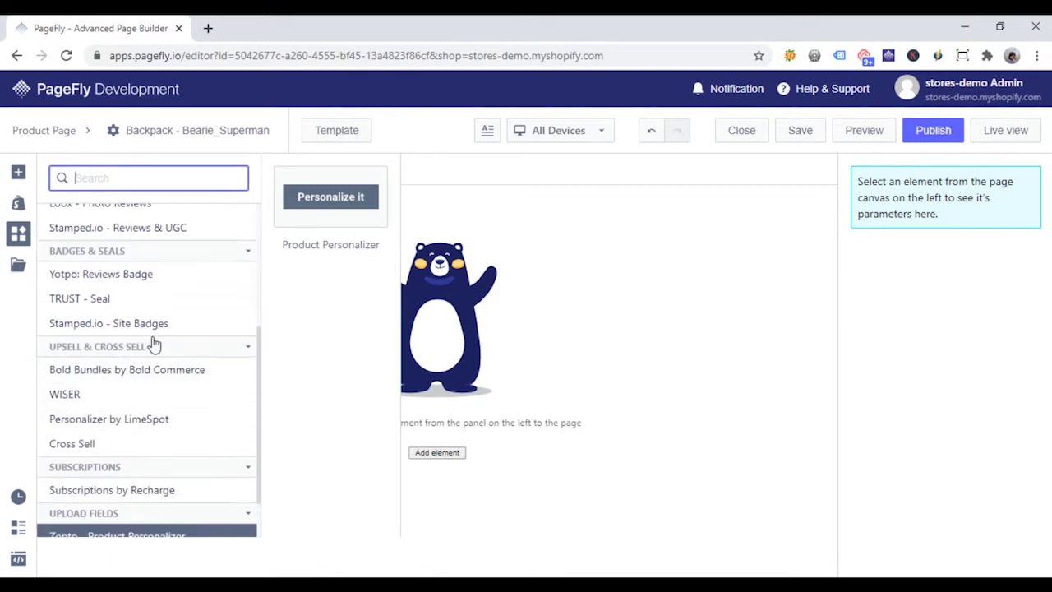
pyautogui.scroll(-1, 124, 410)
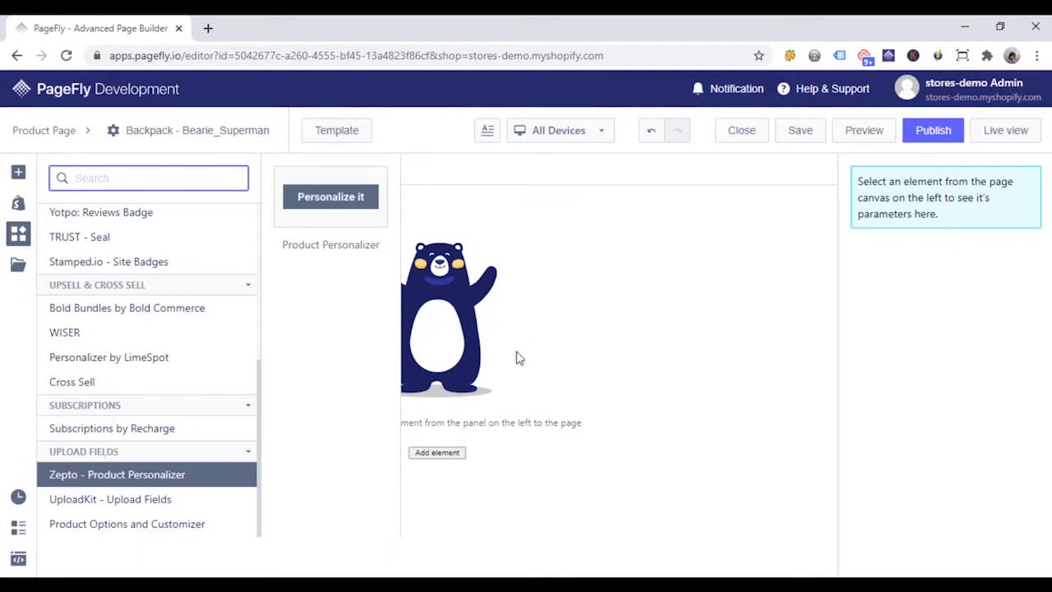
# Bring up the Cross Sell app's elements under Upsell & Cross Sell.
pyautogui.click(625, 353)
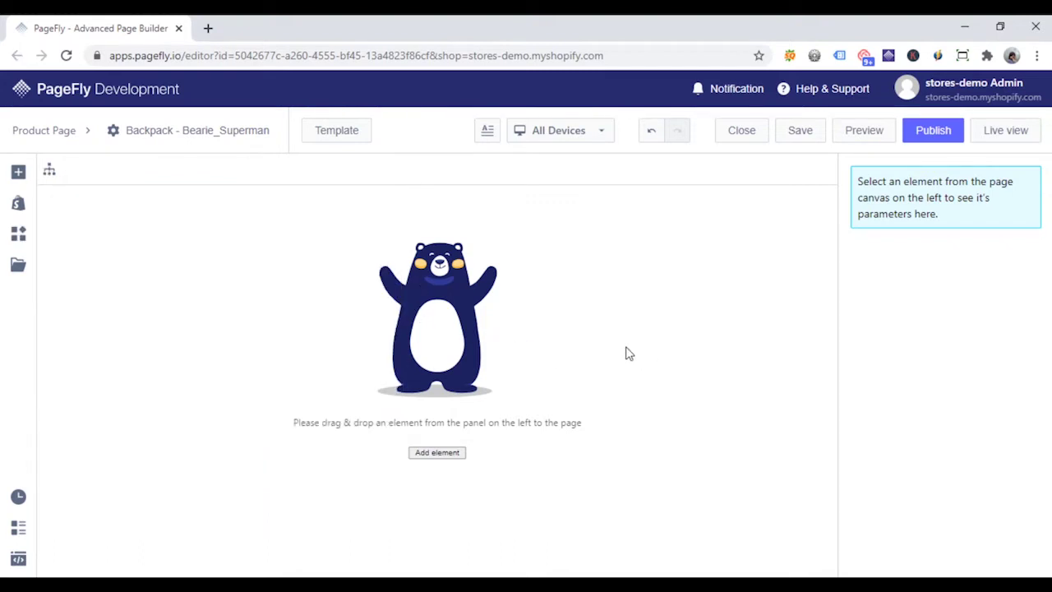
pyautogui.click(18, 234)
pyautogui.scroll(-3, 124, 369)
pyautogui.scroll(-2, 135, 394)
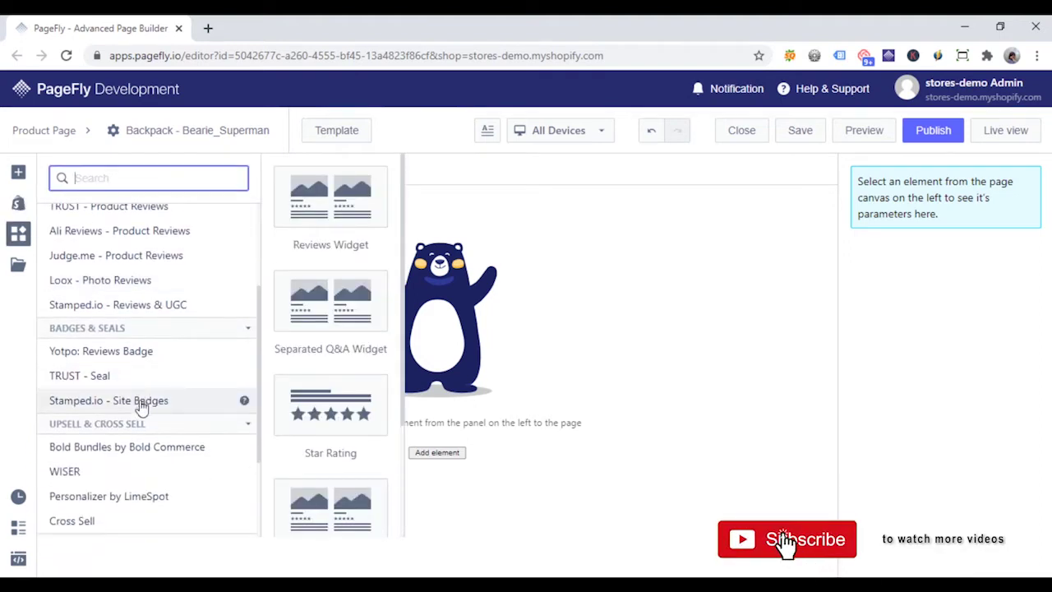
pyautogui.click(134, 519)
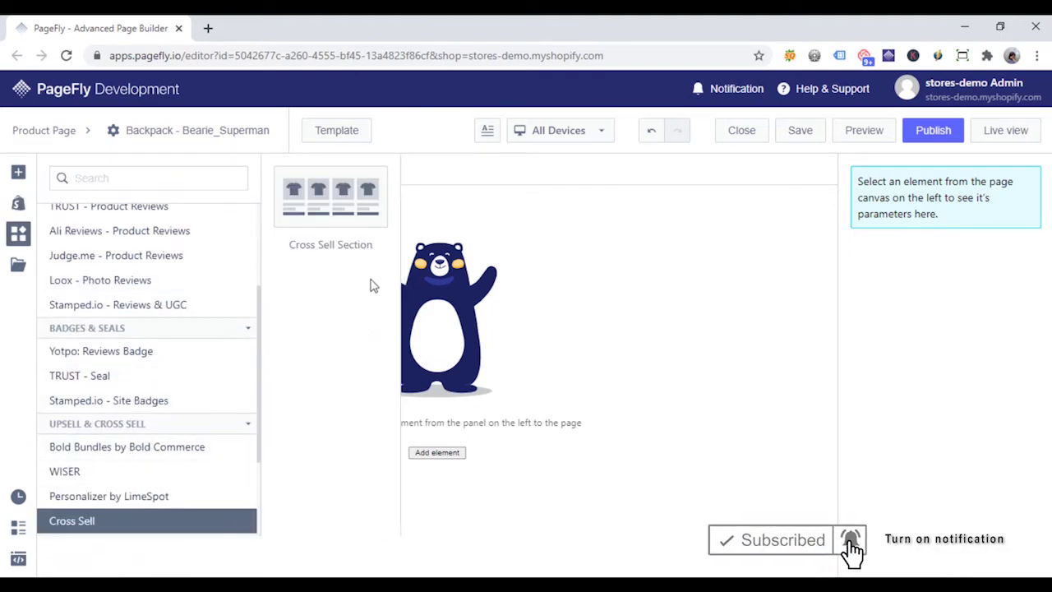
# Add a Cross Sell Section and two Judge.me Reviews Carousels to the page.
pyautogui.click(414, 292)
pyautogui.moveTo(469, 347); pyautogui.dragTo(468, 346)
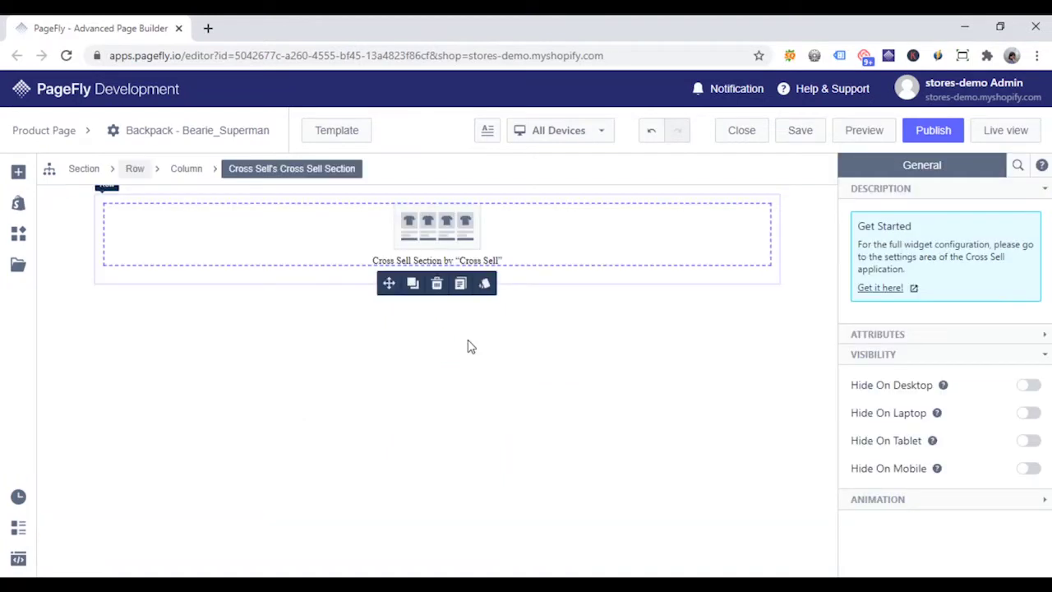
pyautogui.click(18, 234)
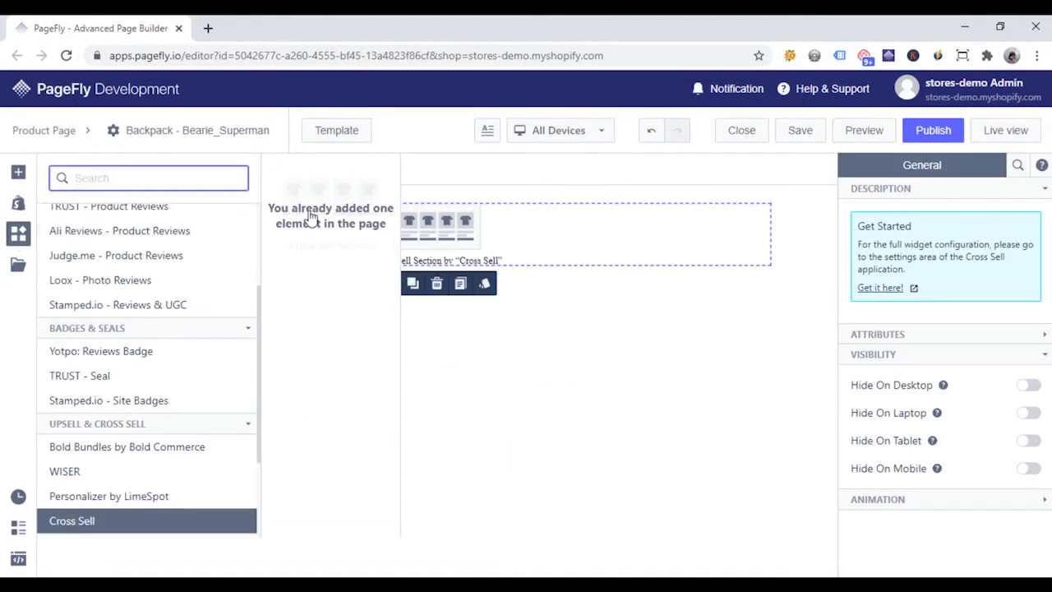
pyautogui.scroll(1, 104, 321)
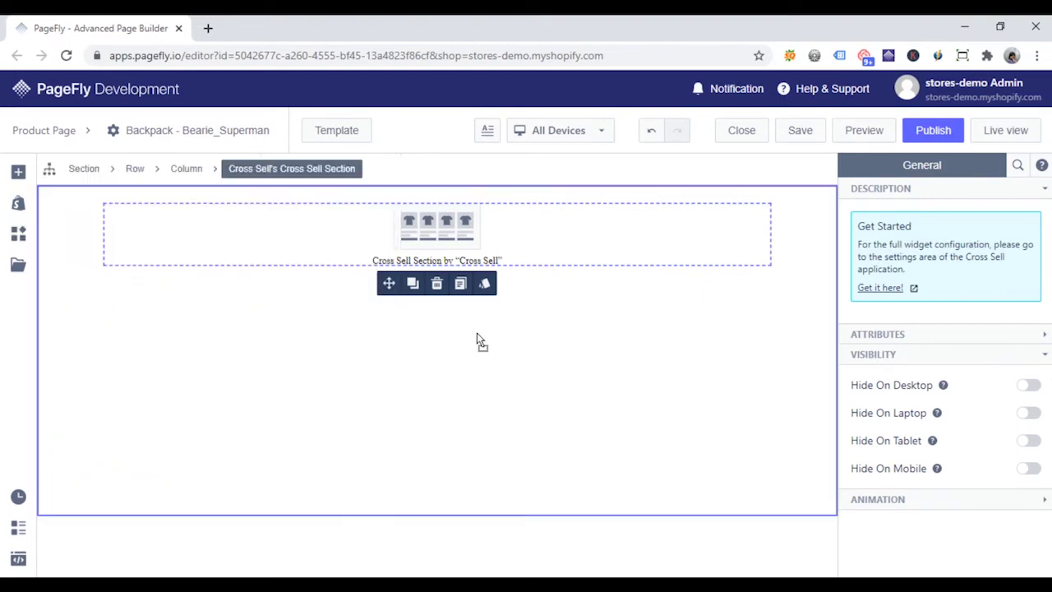
pyautogui.moveTo(472, 356); pyautogui.dragTo(471, 355)
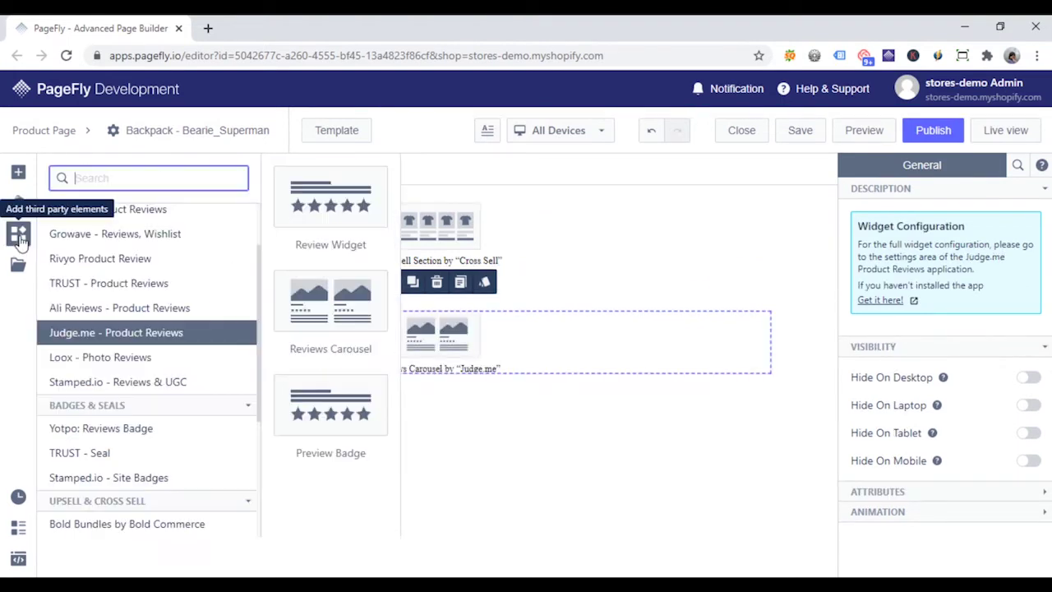
pyautogui.moveTo(285, 291); pyautogui.dragTo(475, 405)
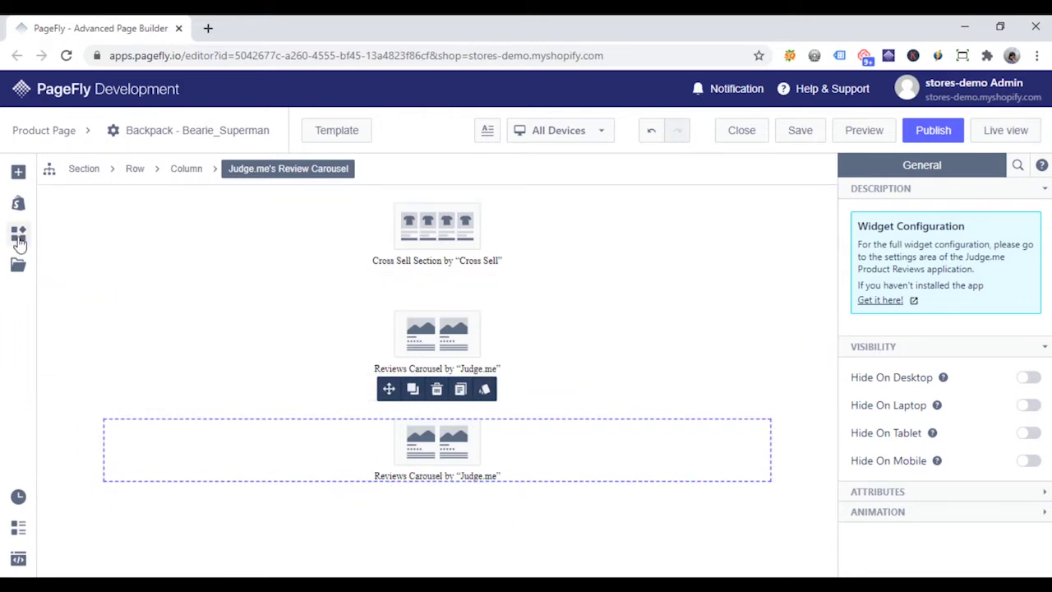
# Add UploadKit Upload Fields below the second reviews carousel.
pyautogui.scroll(-1, 87, 482)
pyautogui.scroll(-5, 132, 485)
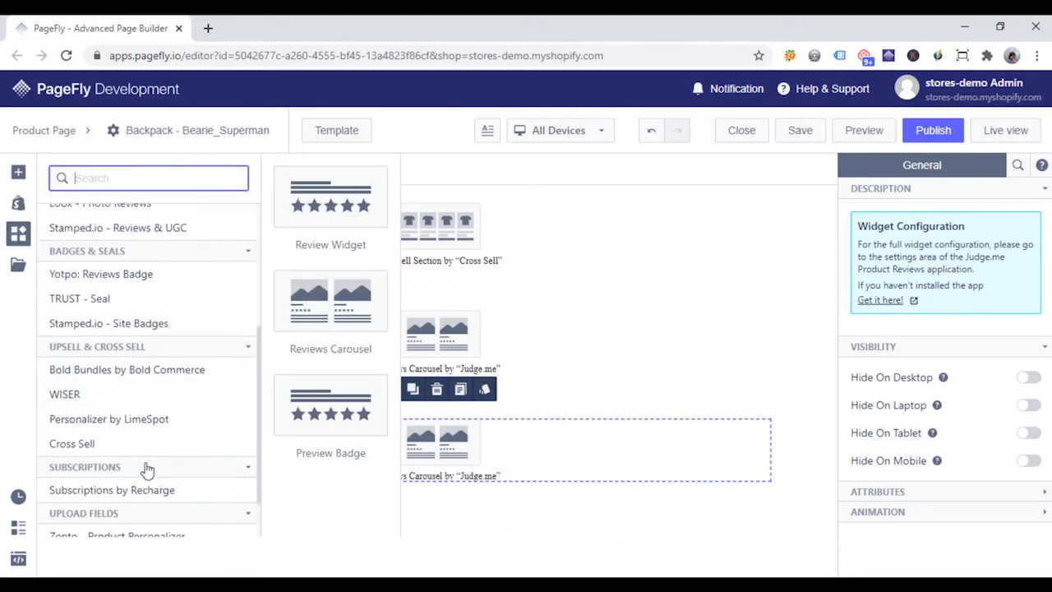
pyautogui.scroll(-1, 132, 485)
pyautogui.click(113, 500)
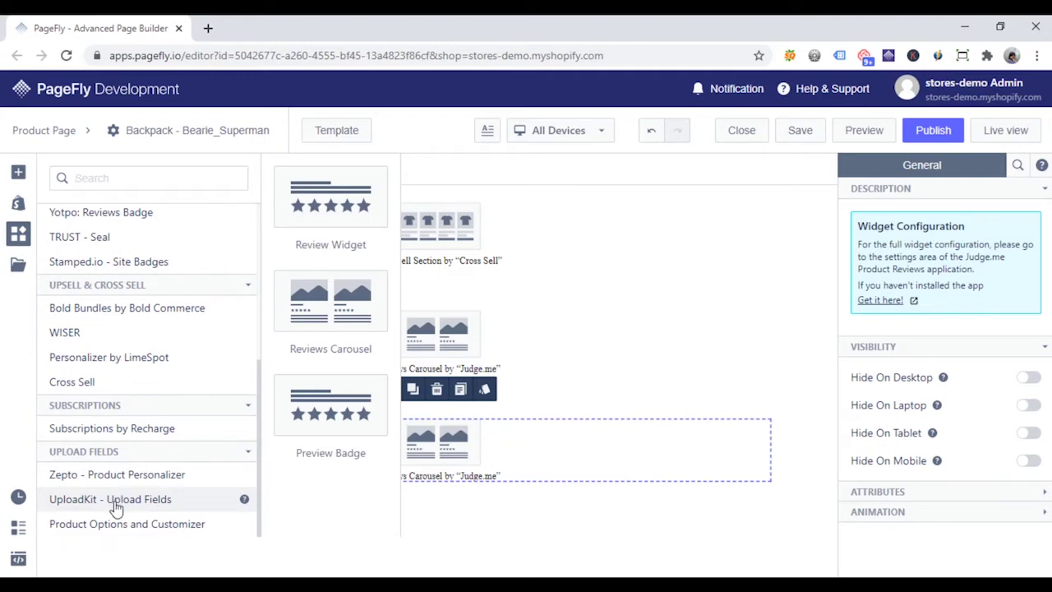
pyautogui.moveTo(419, 443); pyautogui.dragTo(430, 505)
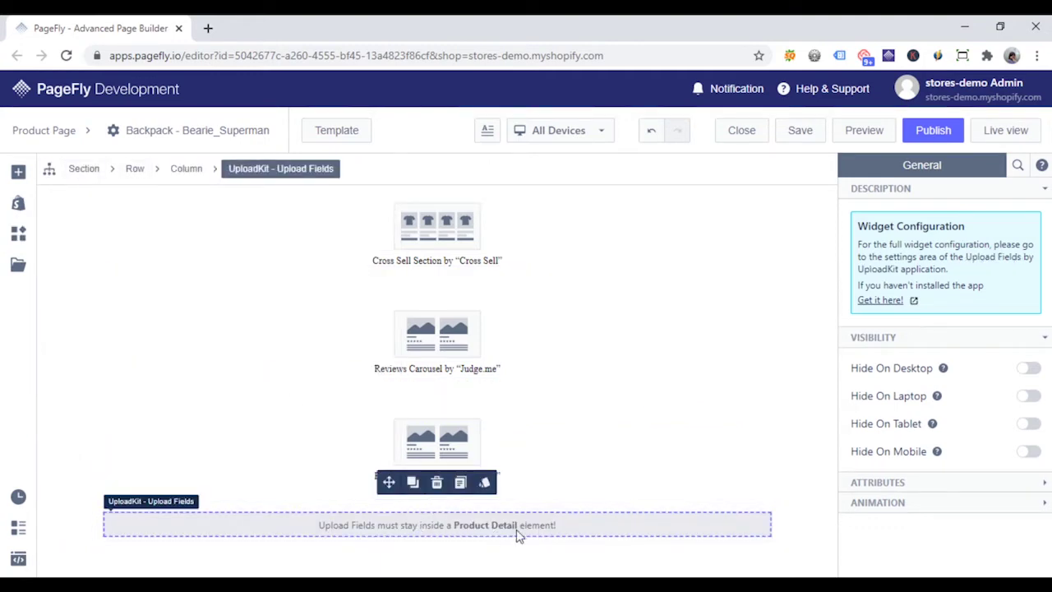
# Show Growave's review and rating elements in the third-party list.
pyautogui.click(19, 235)
pyautogui.scroll(3, 132, 337)
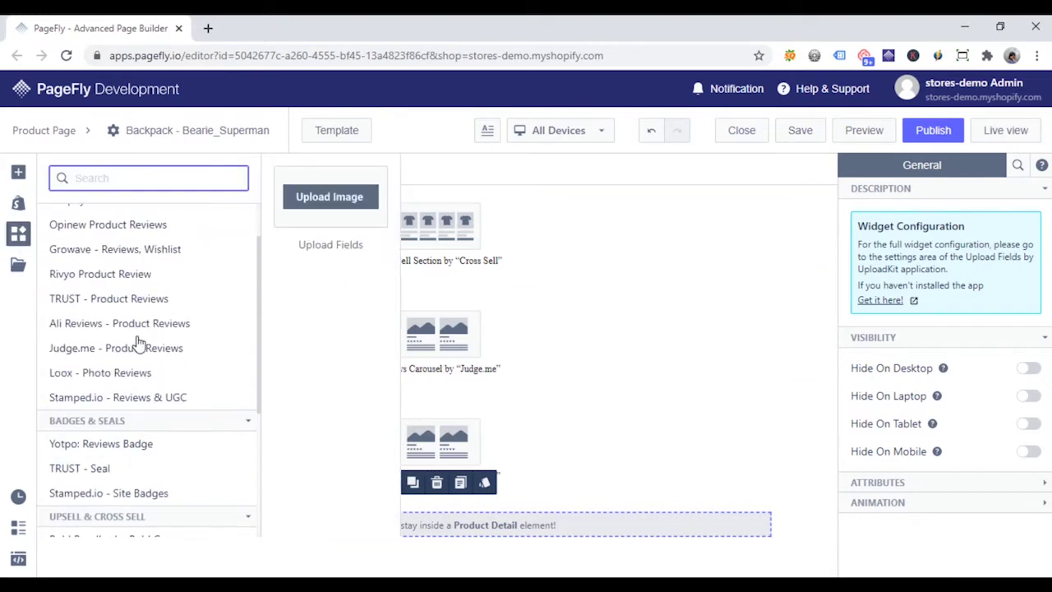
pyautogui.scroll(1, 138, 344)
pyautogui.click(140, 311)
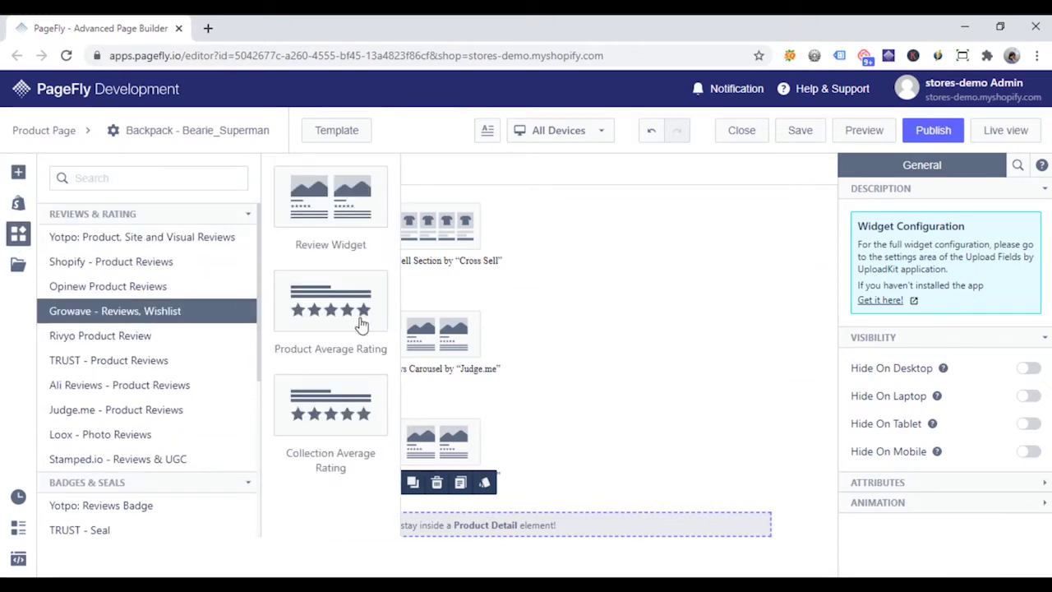
# Add a Growave review widget at the page bottom, then show Stamped.io site badge elements.
pyautogui.moveTo(337, 216); pyautogui.dragTo(454, 564)
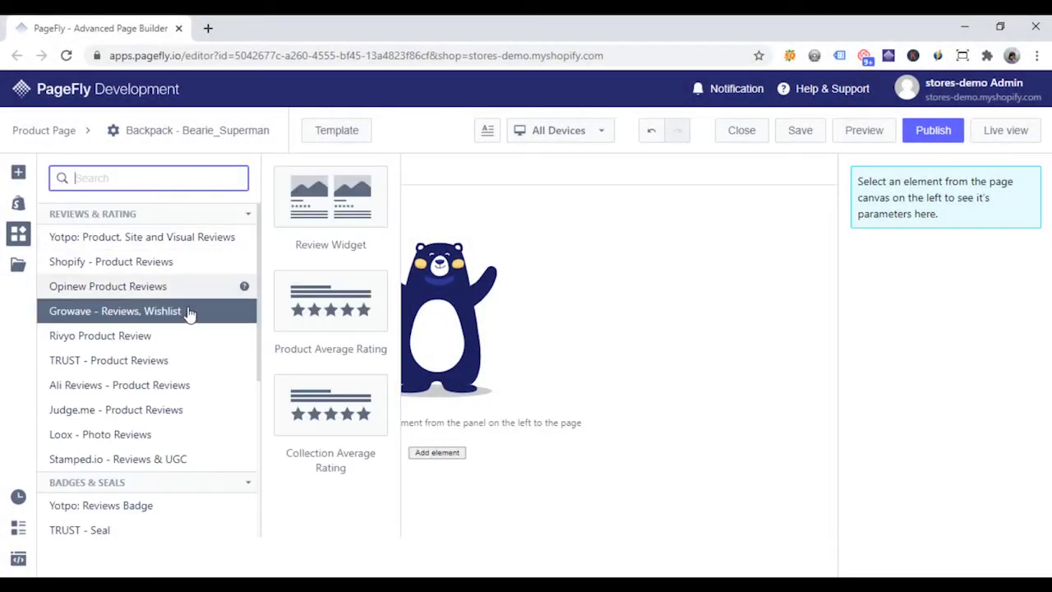
pyautogui.scroll(-1, 136, 407)
pyautogui.scroll(-3, 136, 406)
pyautogui.click(129, 399)
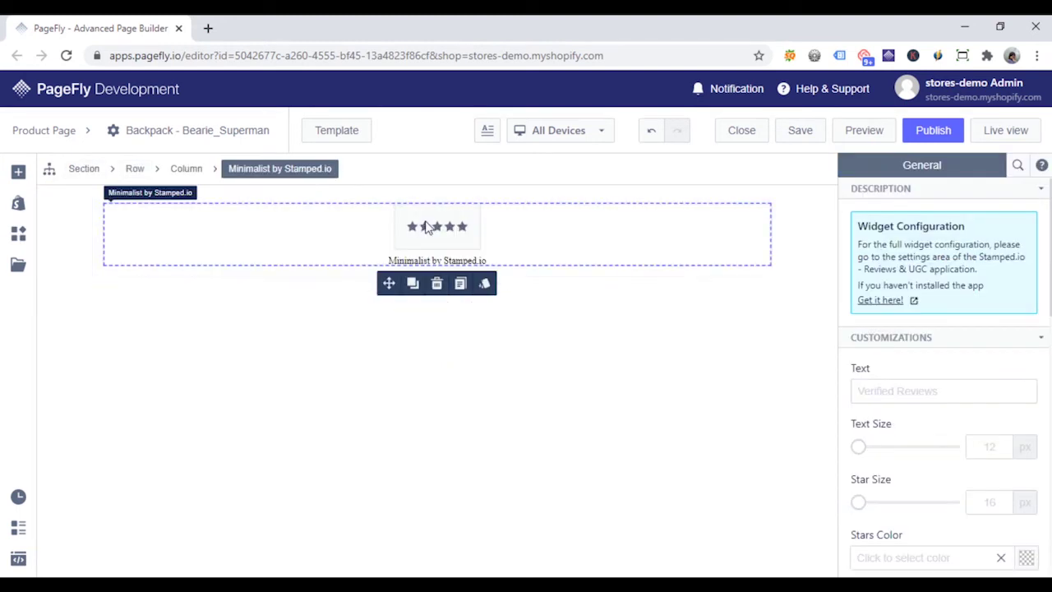
# Open the installed Stamped.io Reviews & UGC app, then add a Stamped.io Badge to the page.
pyautogui.click(880, 300)
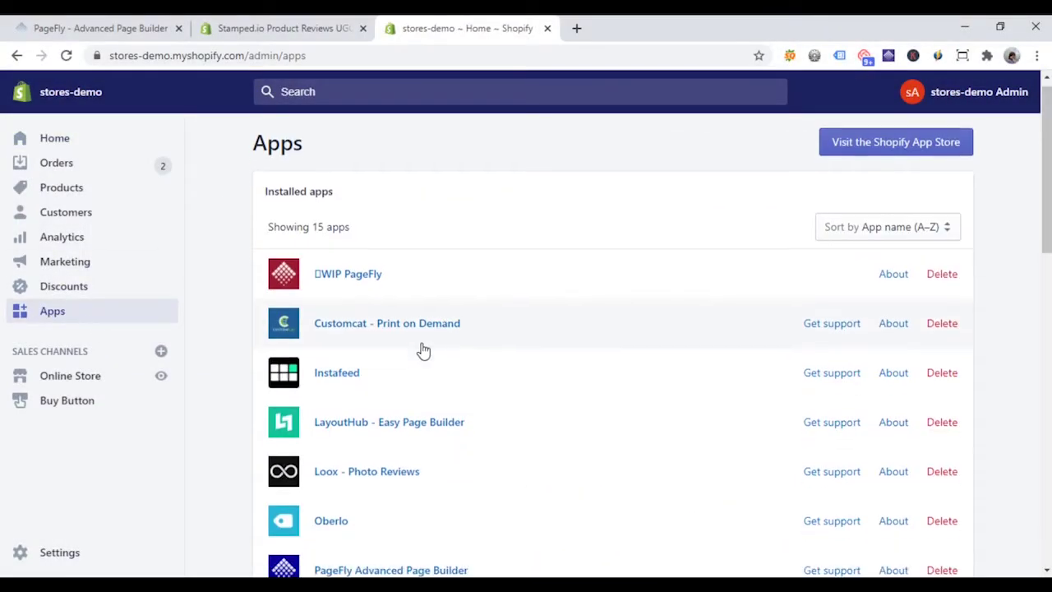
pyautogui.scroll(-5, 423, 350)
pyautogui.scroll(-5, 422, 350)
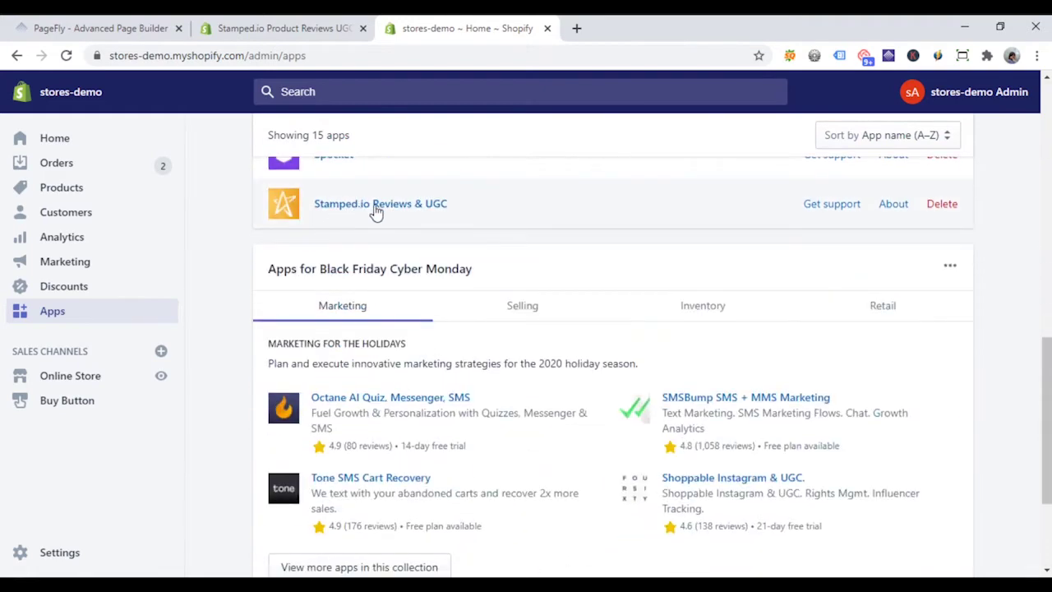
pyautogui.click(371, 211)
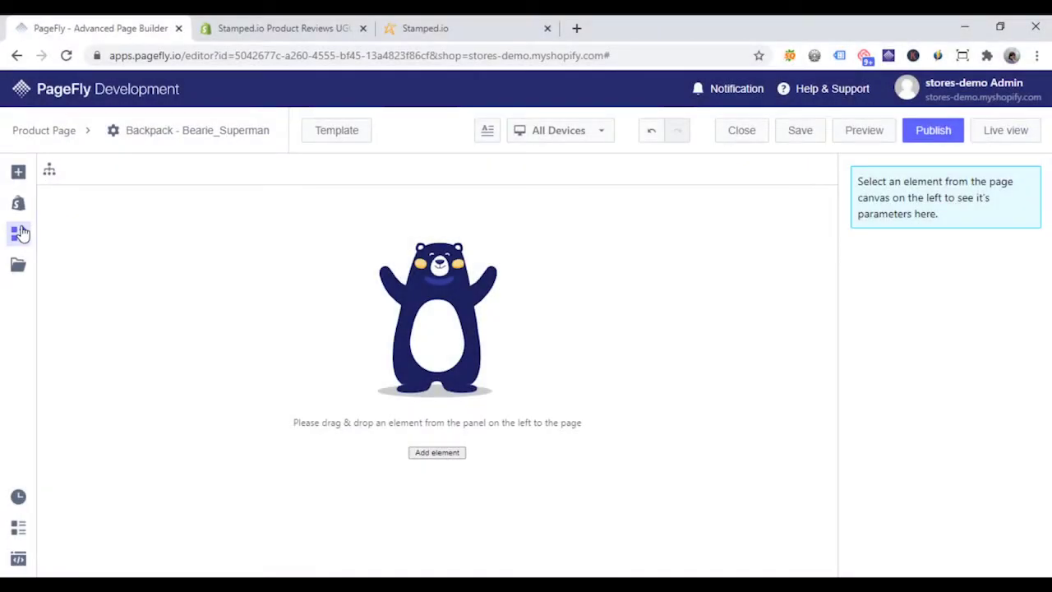
pyautogui.click(18, 234)
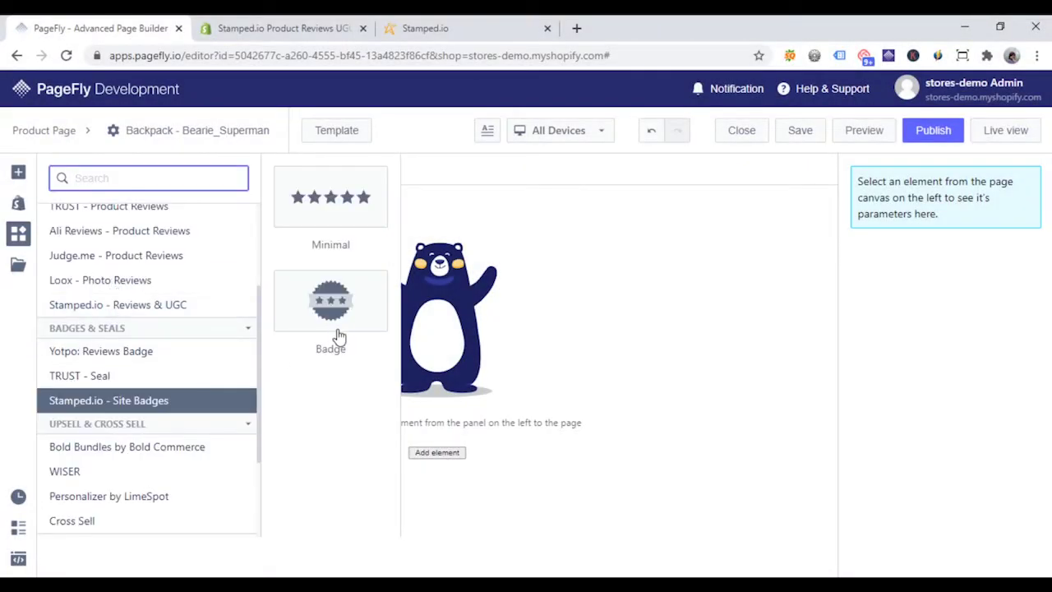
pyautogui.moveTo(337, 327); pyautogui.dragTo(452, 318)
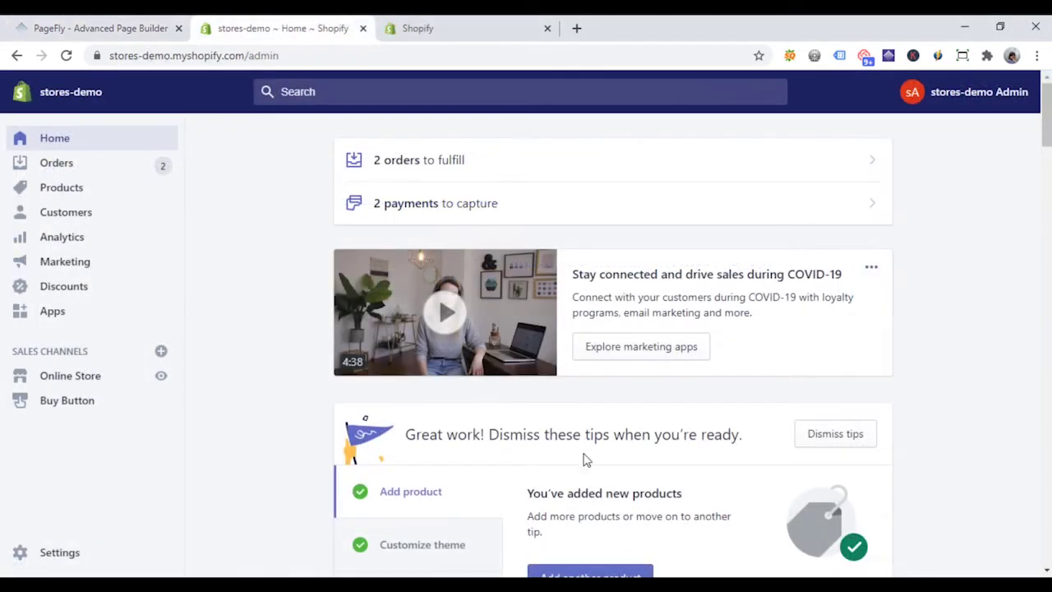
# In Product Personalizer, search 'Backpack' and configure Backpack - Bearie_Superman.
pyautogui.click(82, 312)
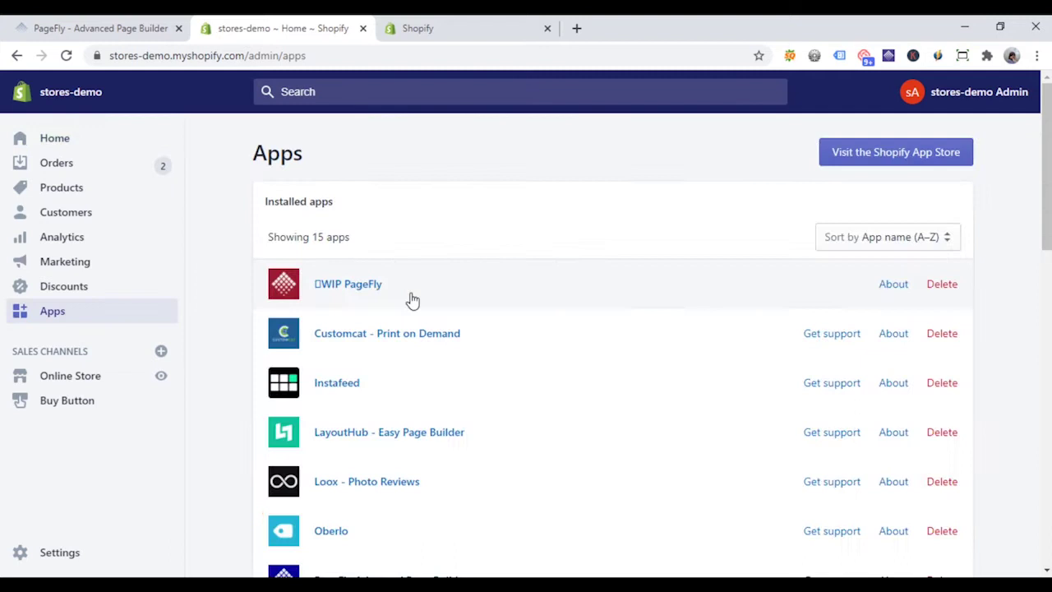
pyautogui.scroll(-2, 497, 312)
pyautogui.scroll(-2, 497, 284)
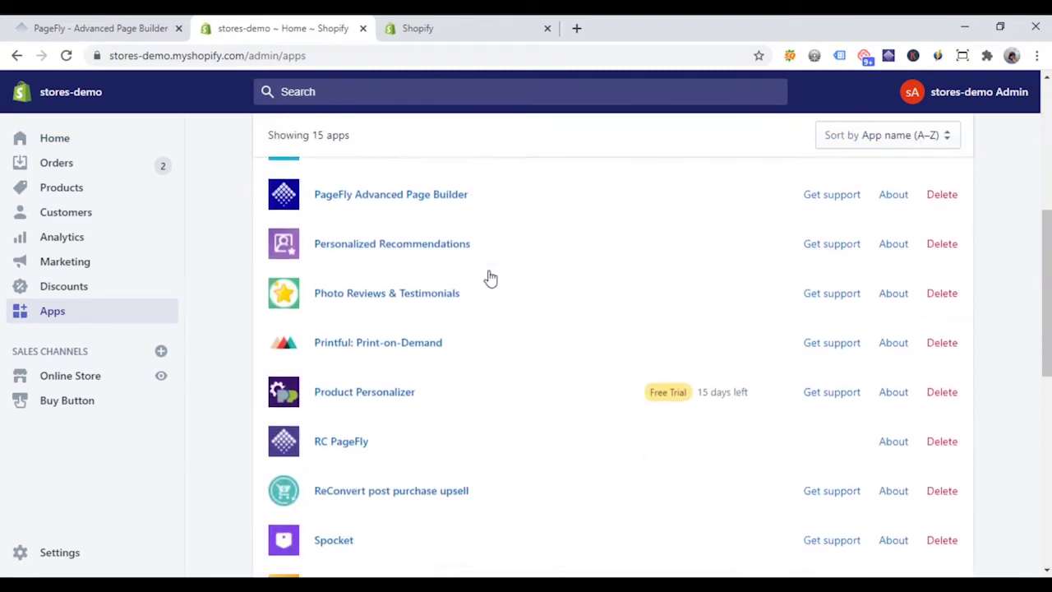
pyautogui.click(352, 398)
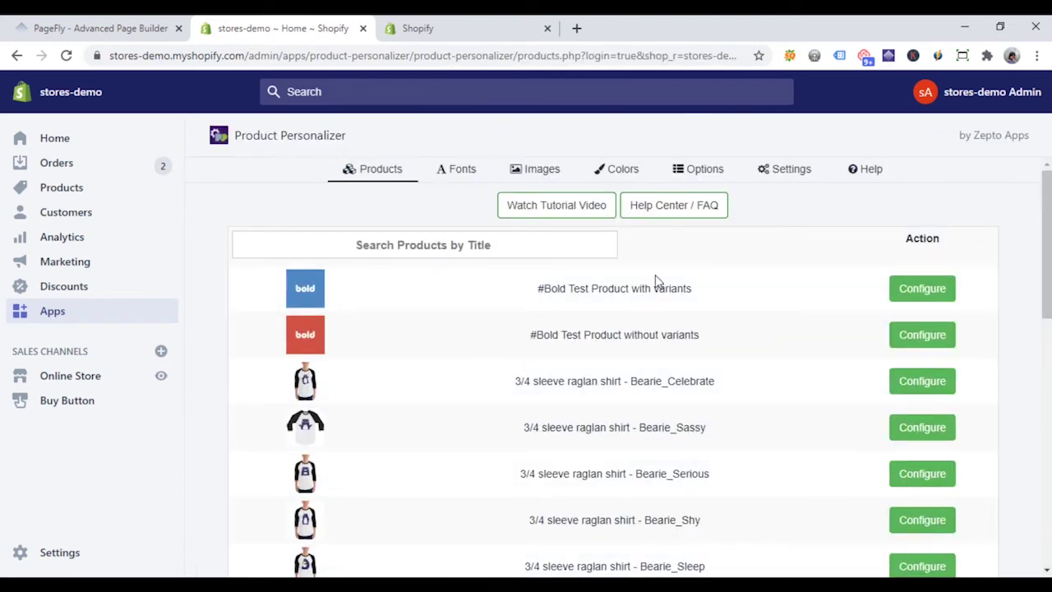
pyautogui.scroll(-2, 656, 279)
pyautogui.scroll(2, 658, 277)
pyautogui.click(426, 250)
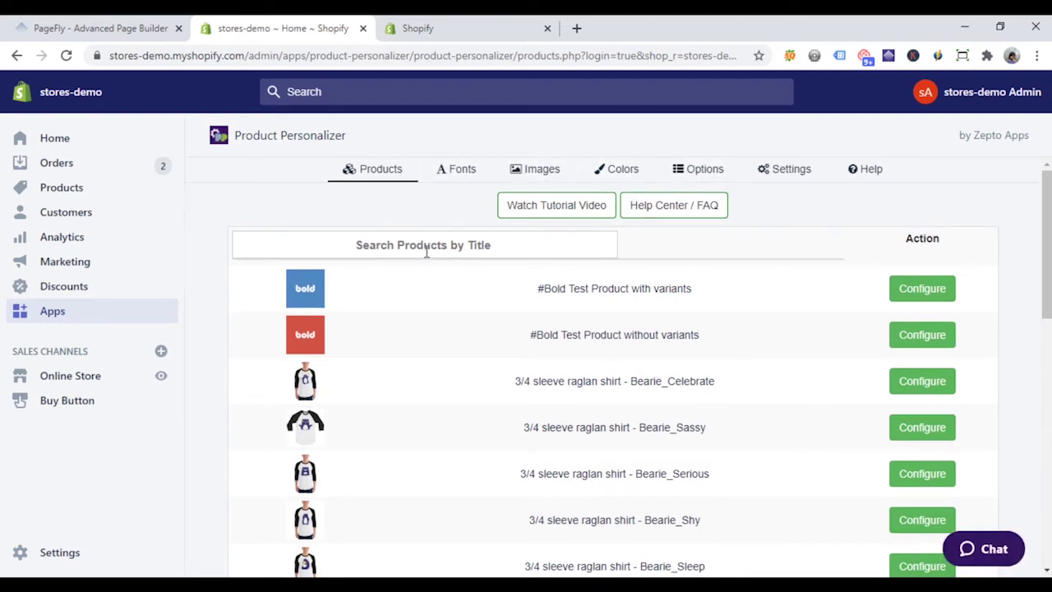
pyautogui.write('Backp')
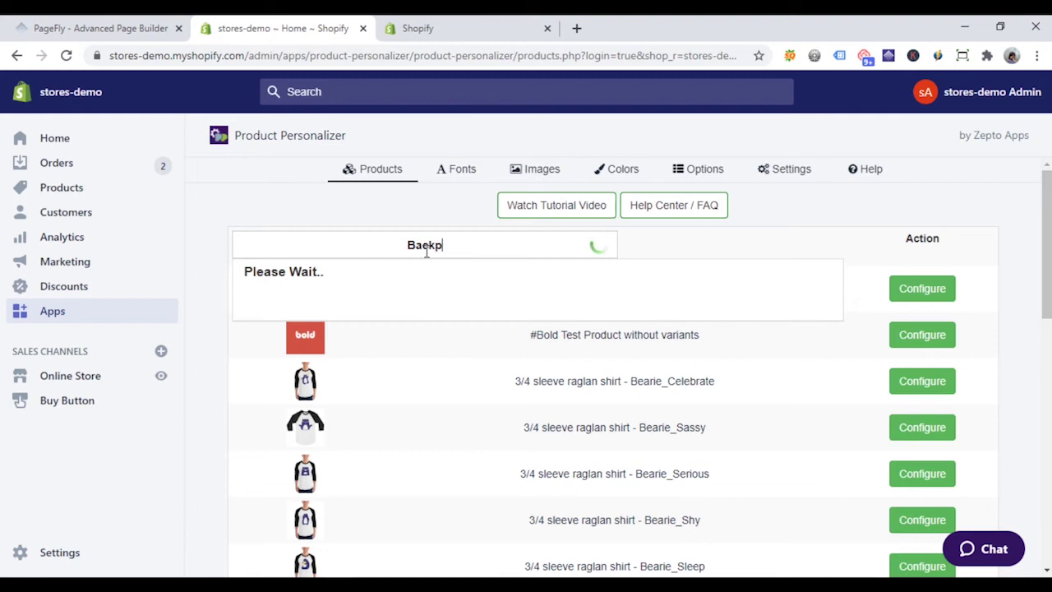
pyautogui.write('ack')
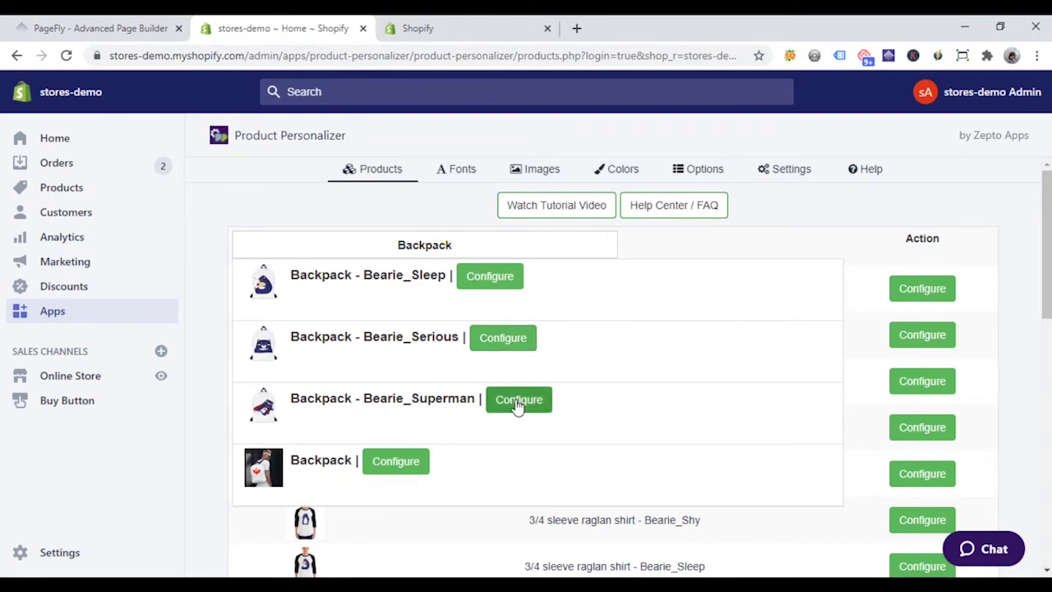
pyautogui.click(518, 402)
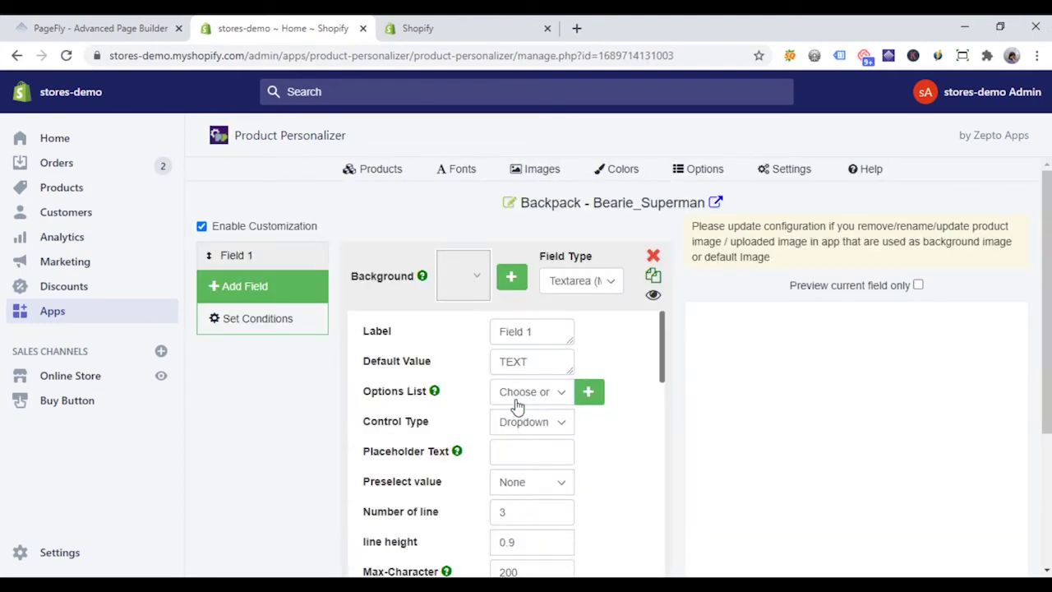
# Place a Product Details block on the page with Product Source set to Auto.
pyautogui.click(124, 32)
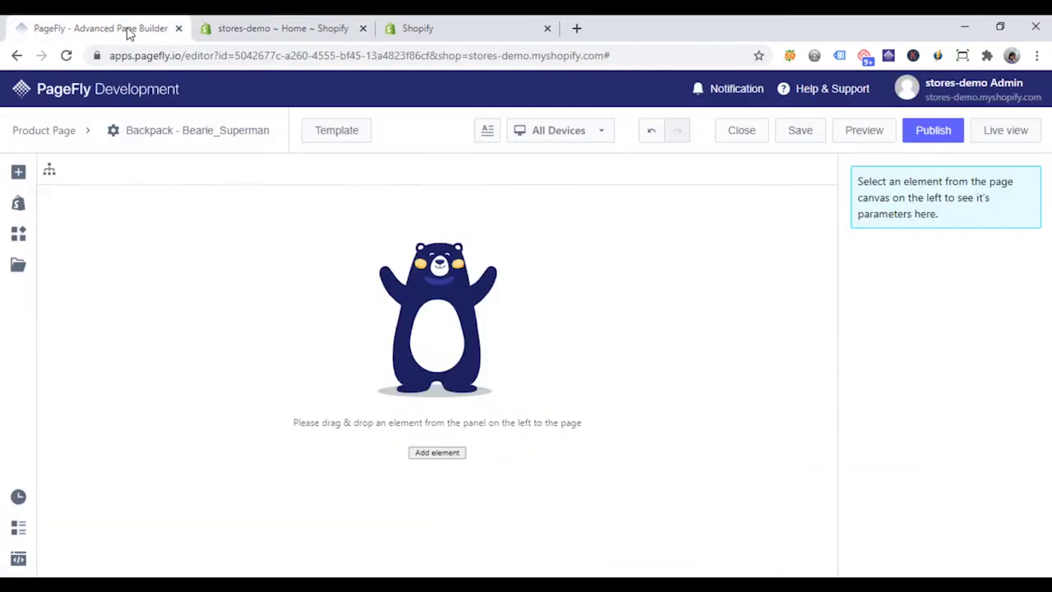
pyautogui.click(18, 203)
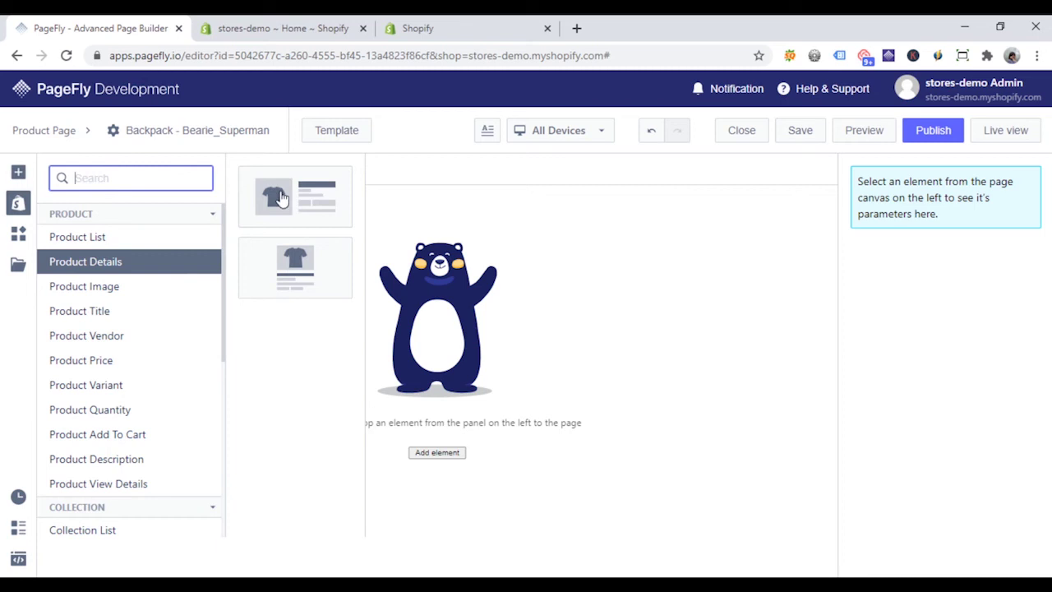
pyautogui.moveTo(471, 316); pyautogui.dragTo(473, 318)
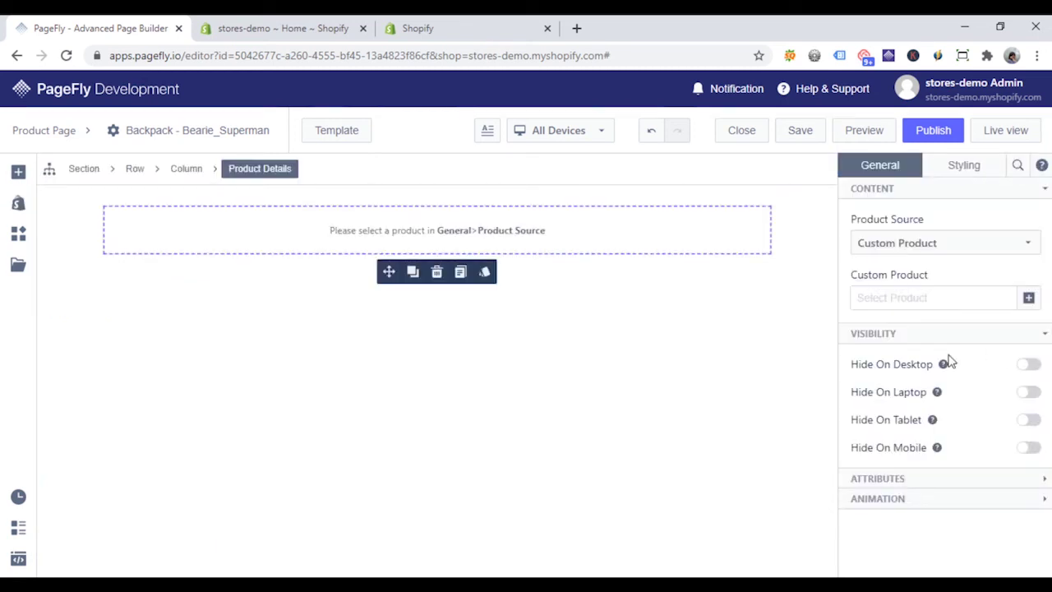
pyautogui.click(926, 249)
pyautogui.click(910, 274)
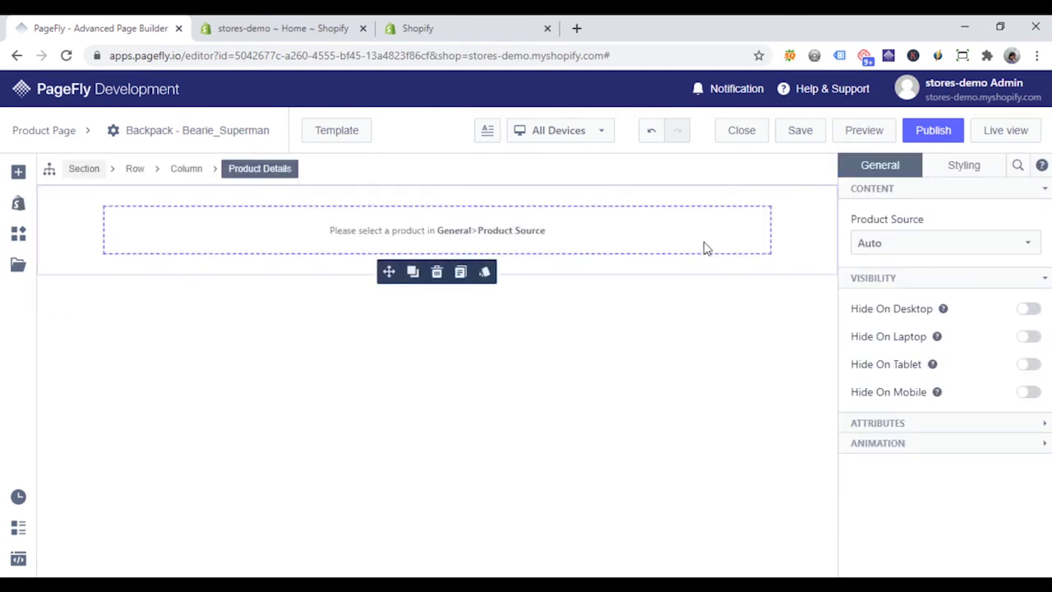
# Add the Zepto Product Personalizer below the price.
pyautogui.click(19, 235)
pyautogui.moveTo(153, 480); pyautogui.dragTo(328, 336)
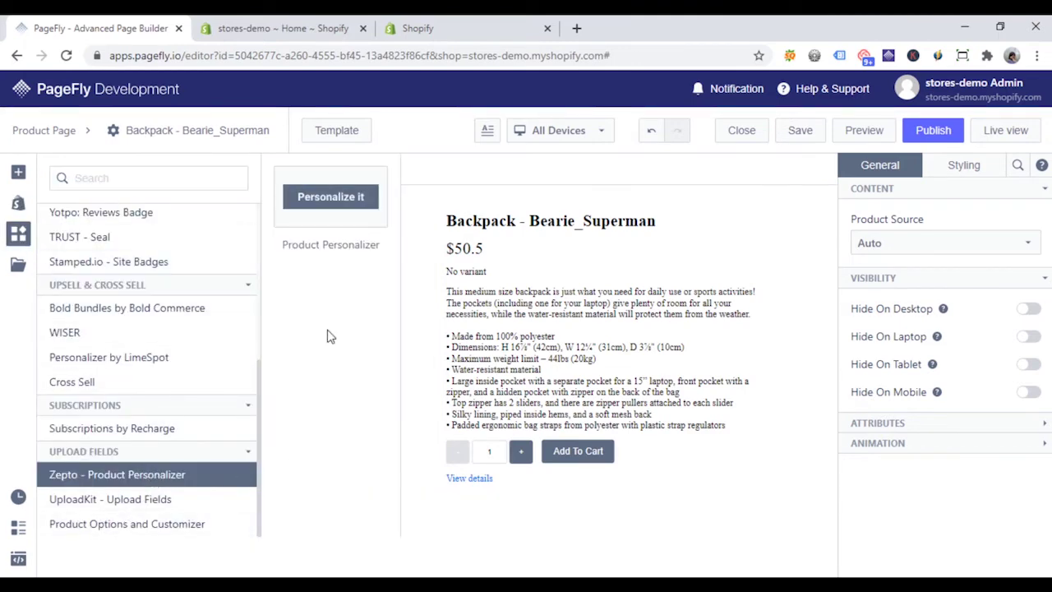
pyautogui.moveTo(331, 200); pyautogui.dragTo(481, 260)
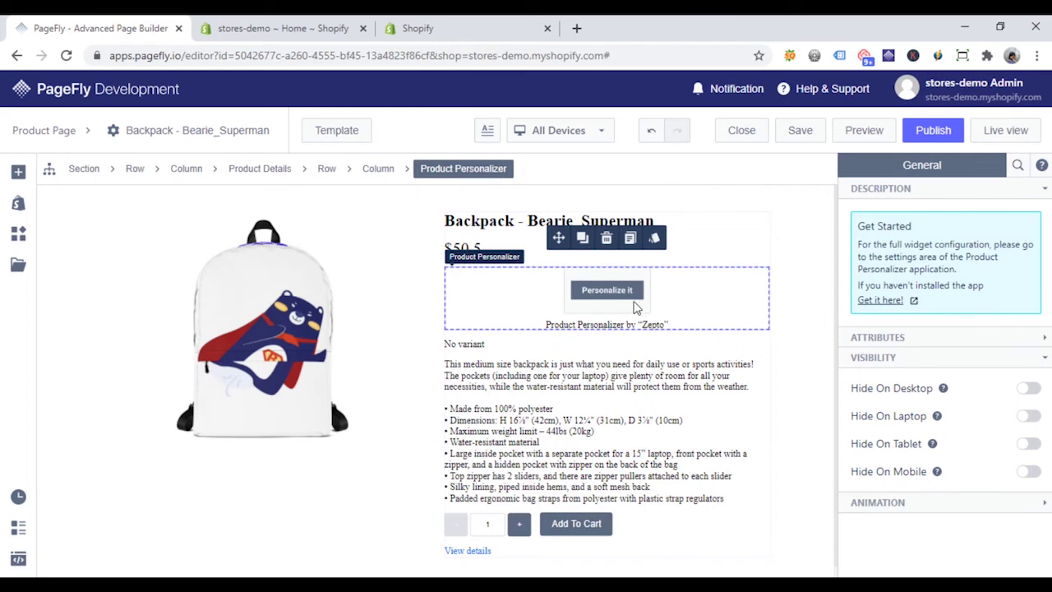
# Publish the page, view it live, and enter text in the Personalize It popup's Field 1.
pyautogui.click(933, 133)
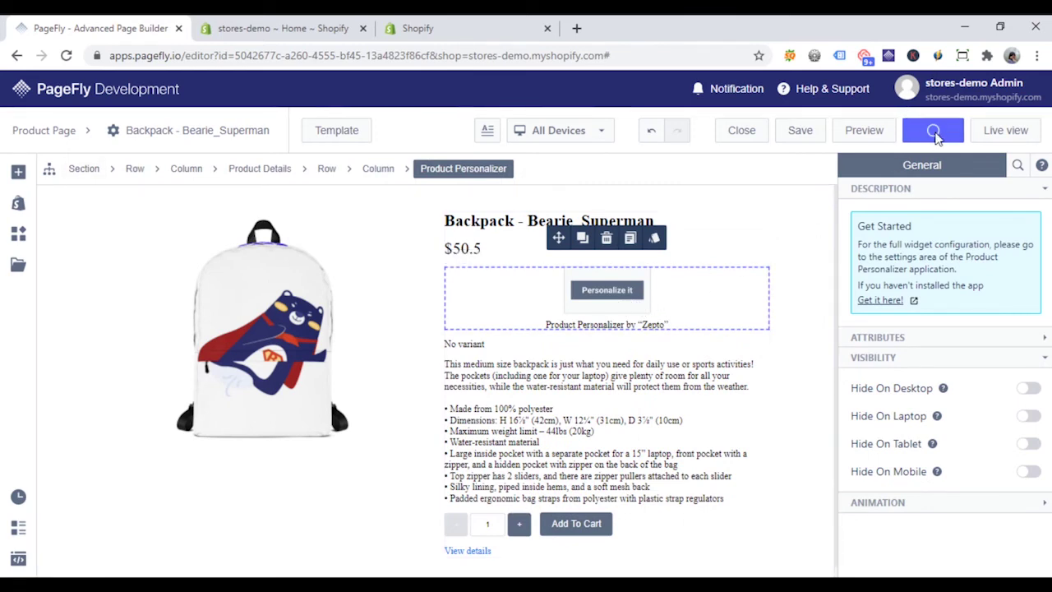
pyautogui.click(1015, 129)
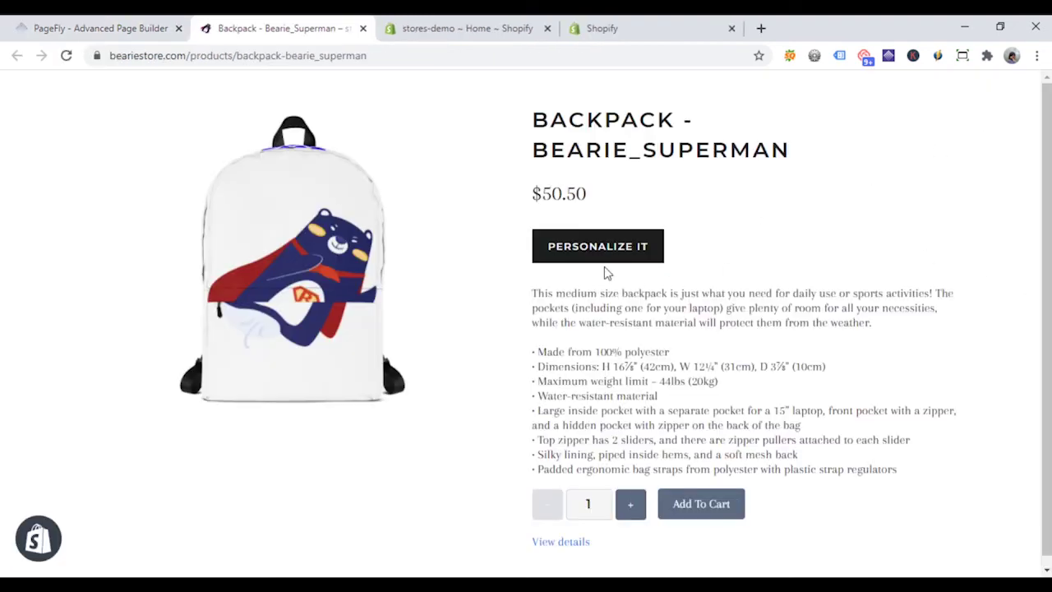
pyautogui.click(596, 246)
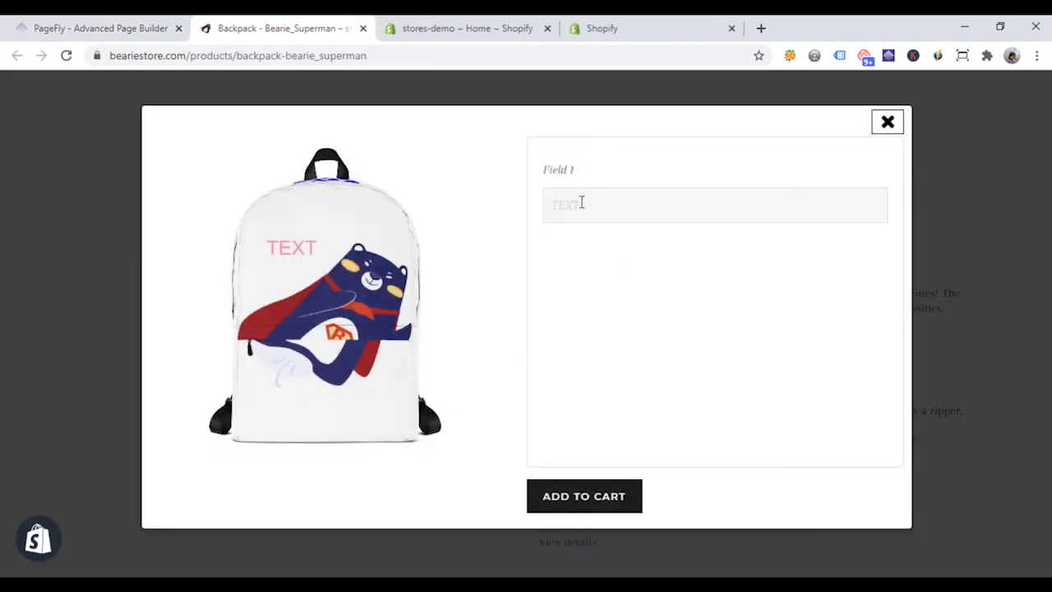
pyautogui.click(581, 203)
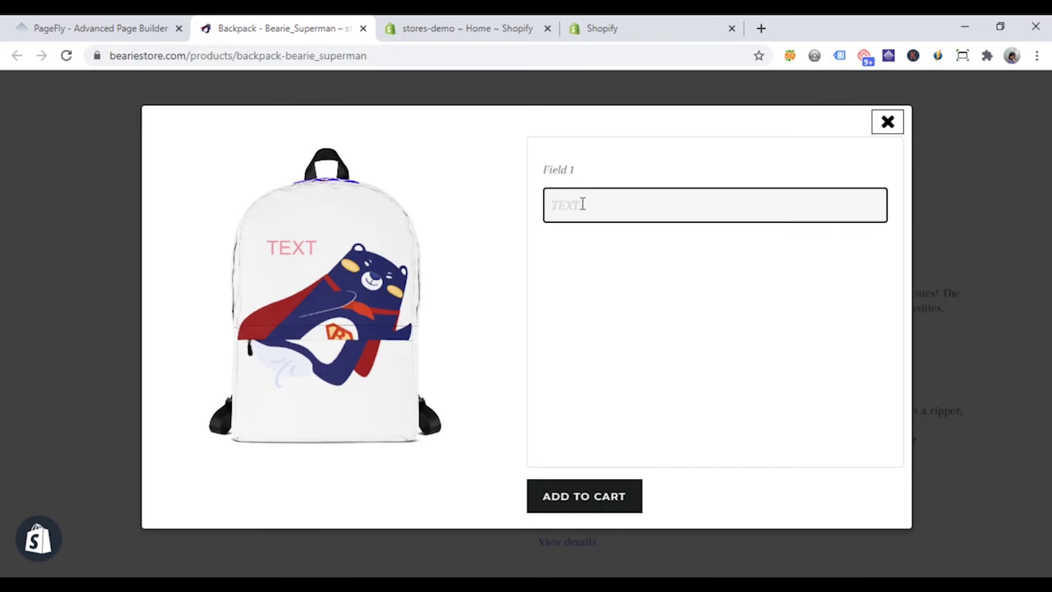
pyautogui.write('Page')
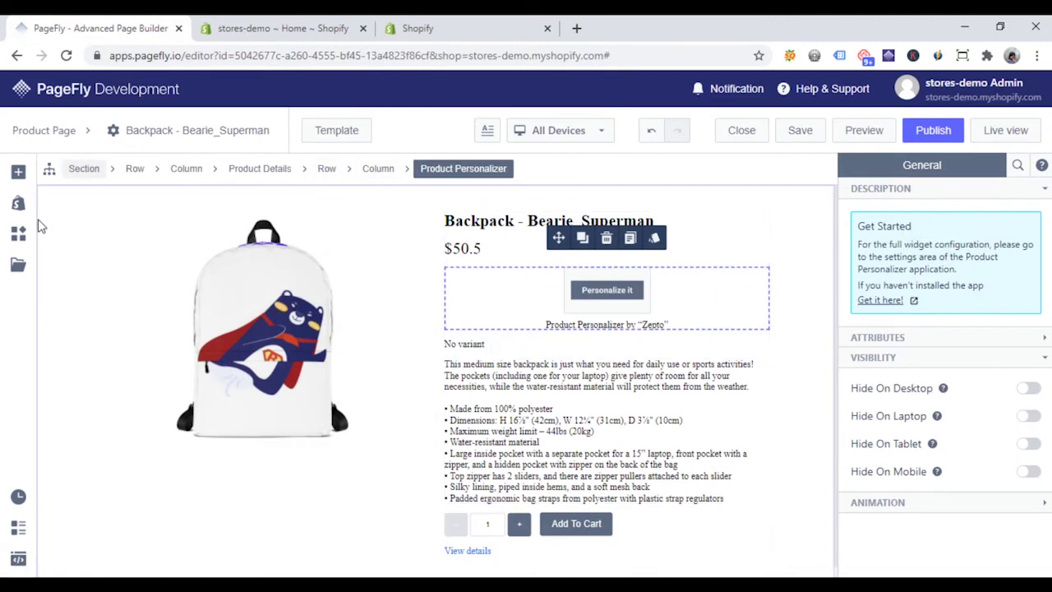
# Place a Loox - Photo Reviews Star Rating below the price.
pyautogui.click(18, 234)
pyautogui.scroll(4, 176, 419)
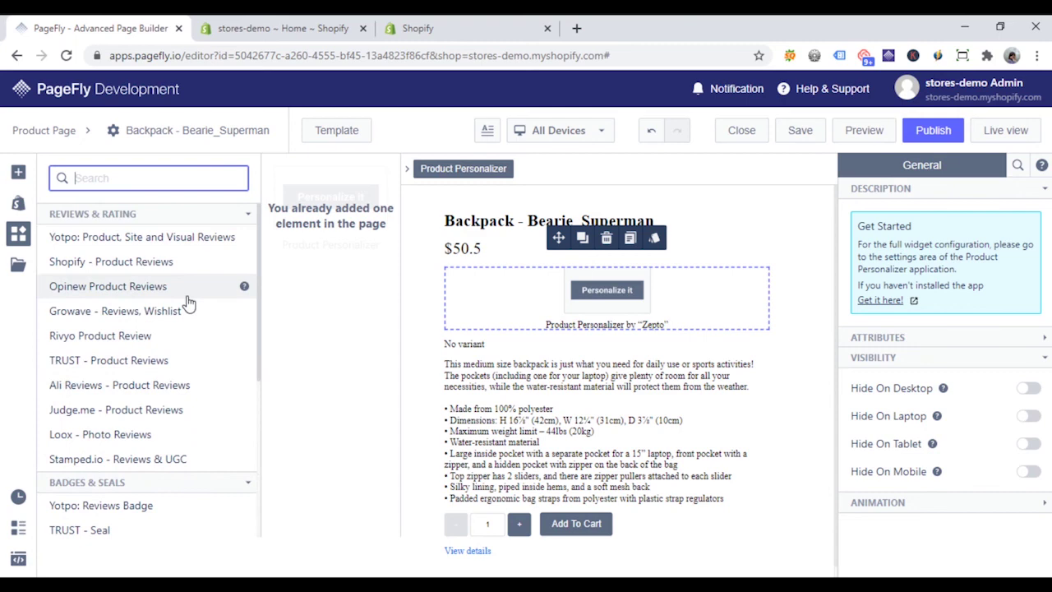
pyautogui.click(169, 443)
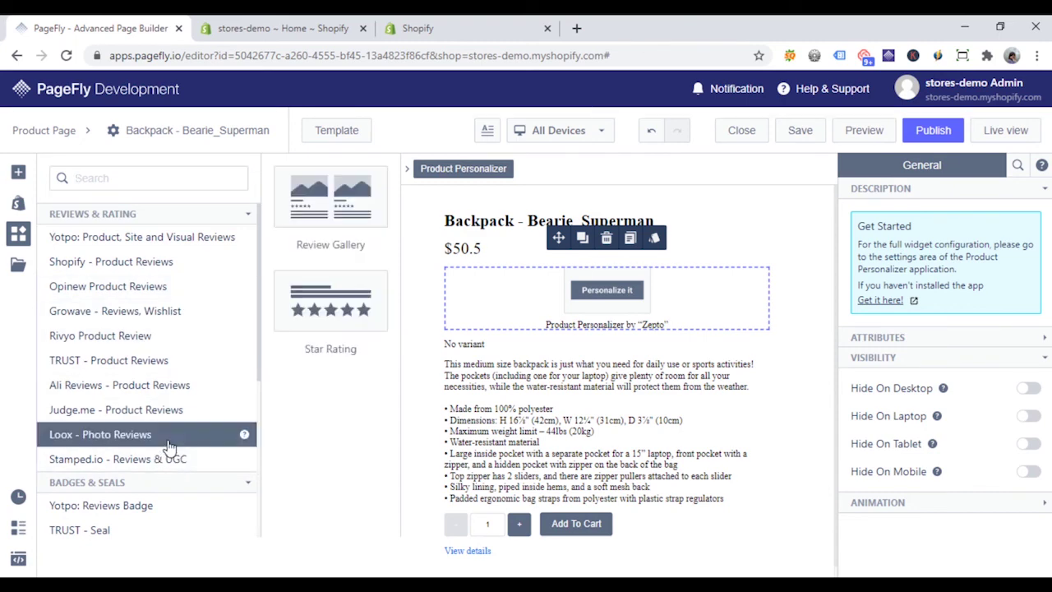
pyautogui.moveTo(348, 304); pyautogui.dragTo(500, 266)
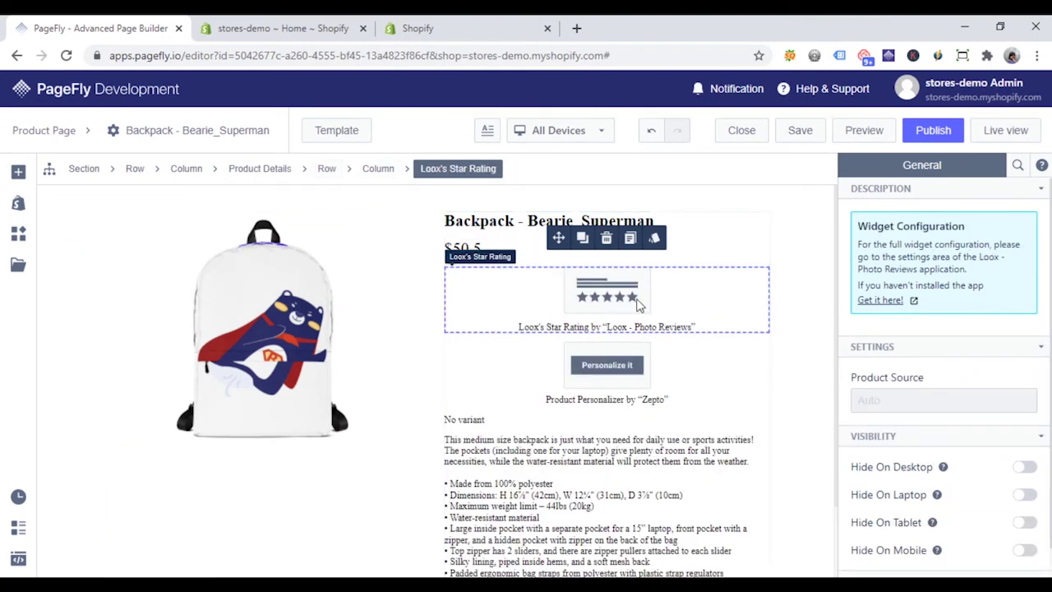
# Publish the Backpack page with the new Loox star rating.
pyautogui.click(933, 132)
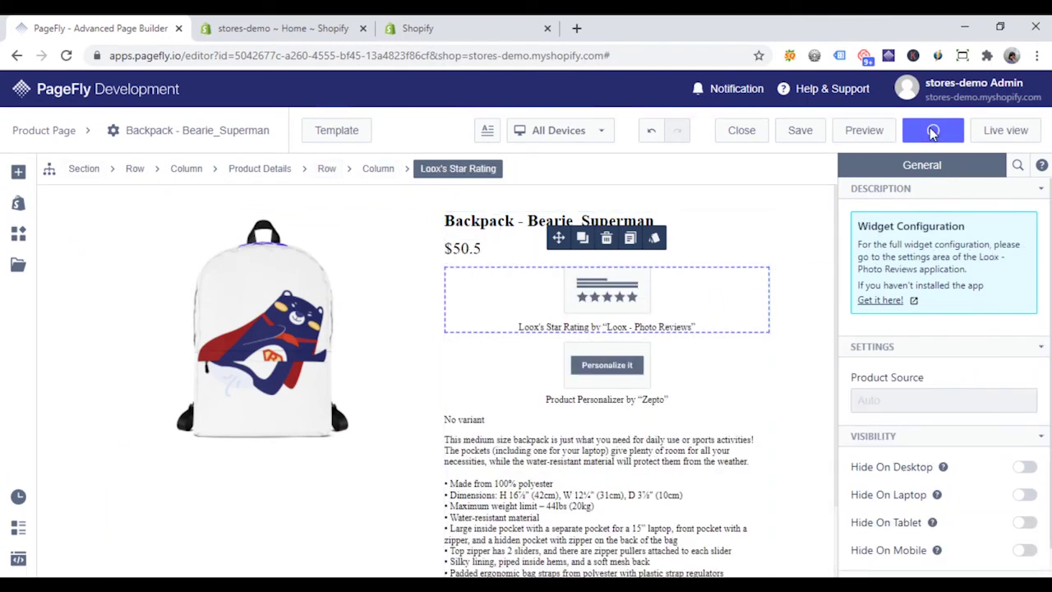